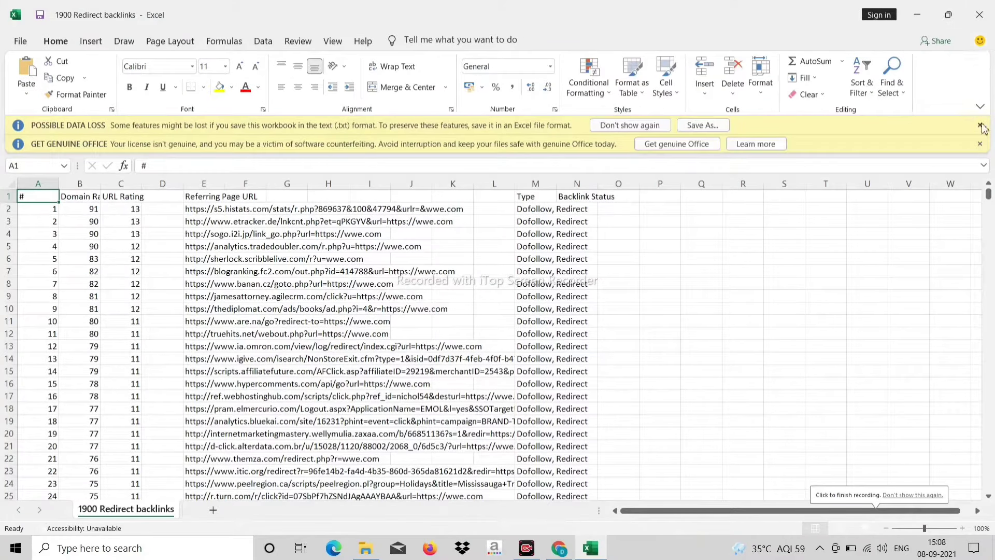
# Dismiss the Possible Data Loss and Get Genuine Office message bars above the sheet
pyautogui.click(981, 125)
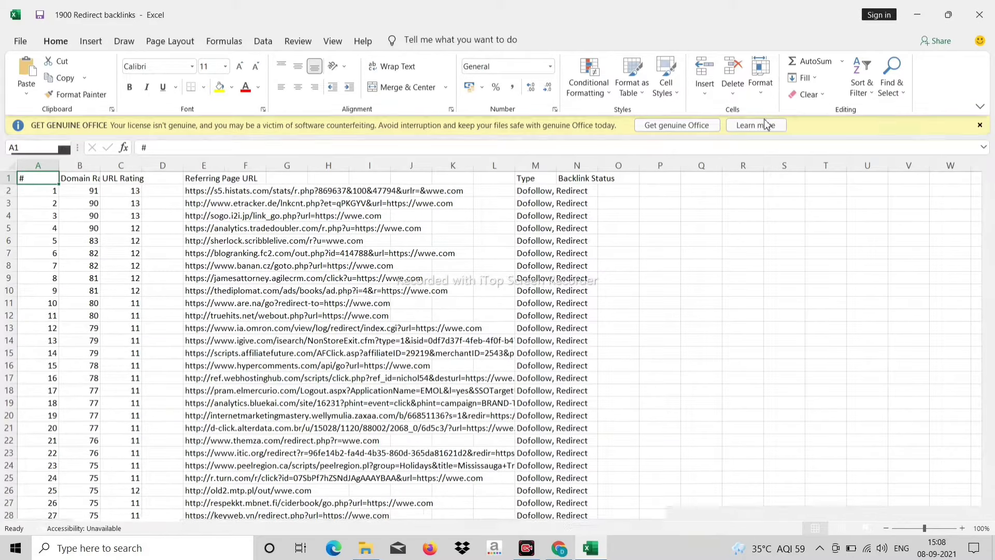
pyautogui.click(981, 125)
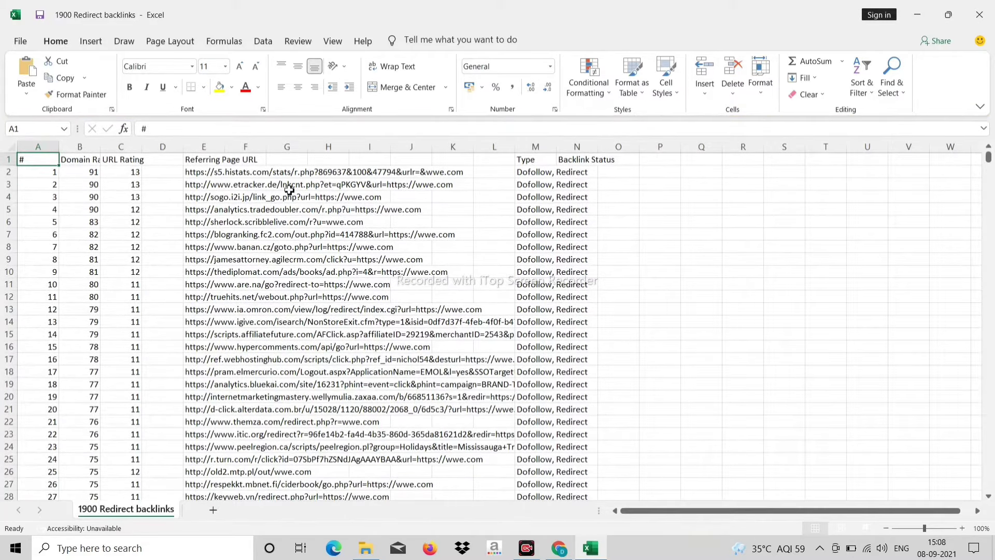
pyautogui.click(436, 209)
pyautogui.click(366, 212)
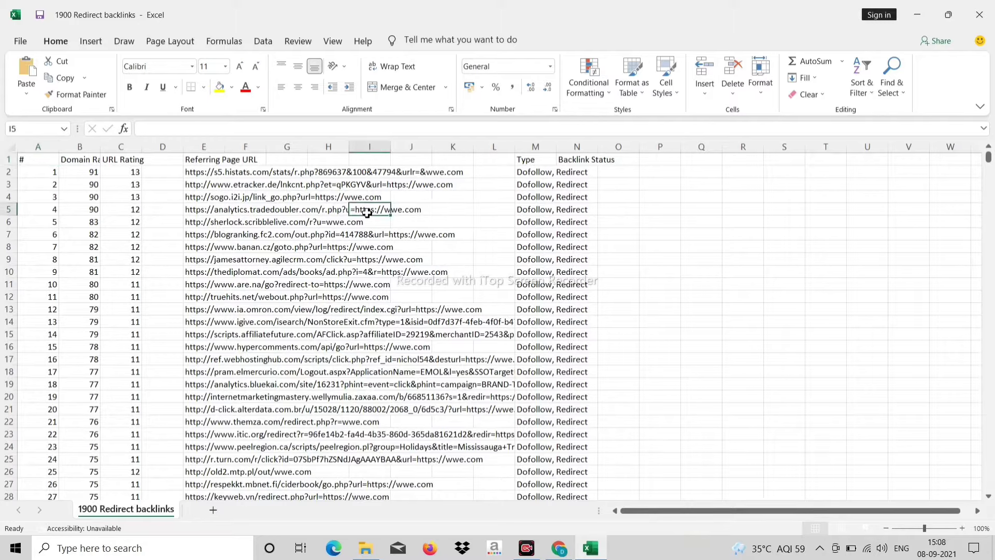
pyautogui.click(306, 221)
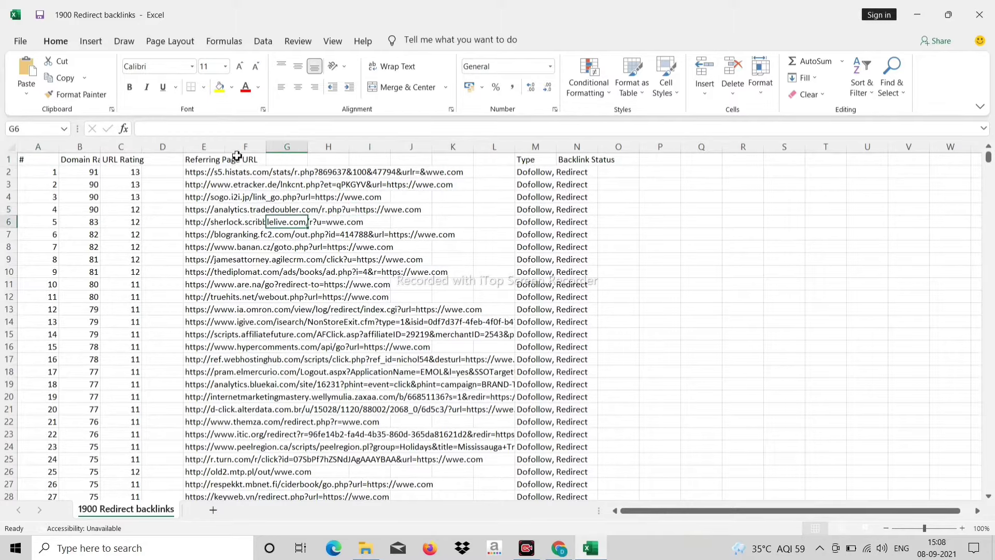
# Widen the Referring Page URL column E so full addresses show, then inspect a few URL cells
pyautogui.click(217, 146)
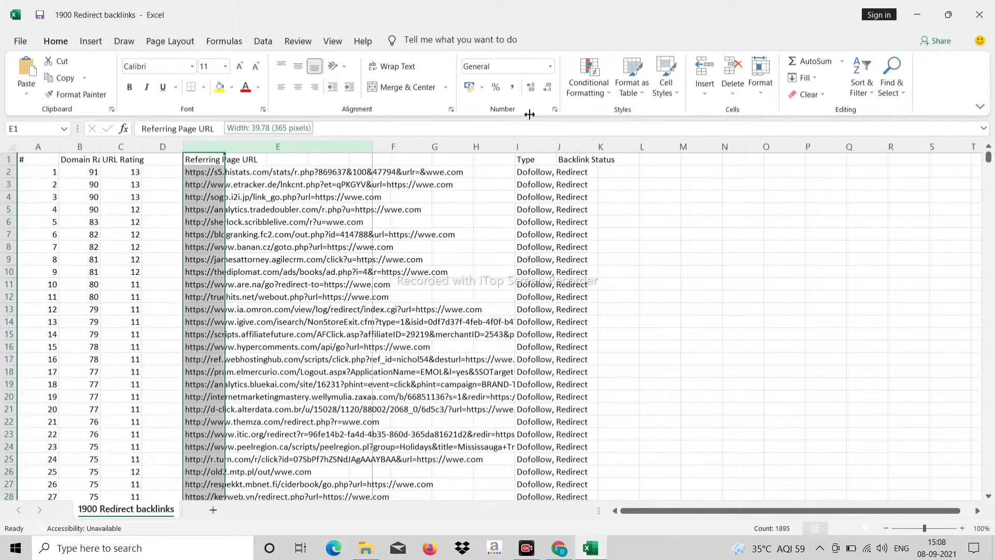
pyautogui.moveTo(225, 143); pyautogui.dragTo(547, 144)
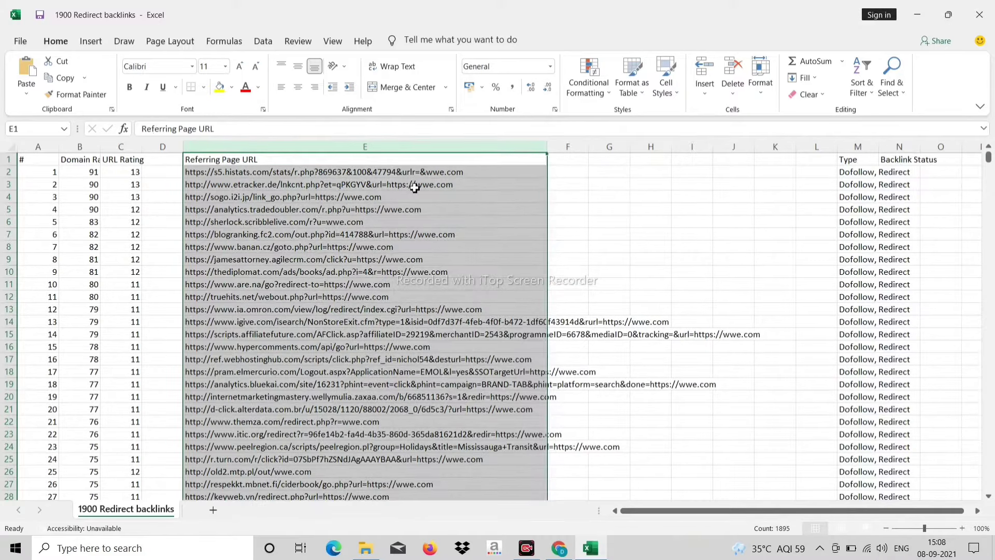
pyautogui.click(412, 189)
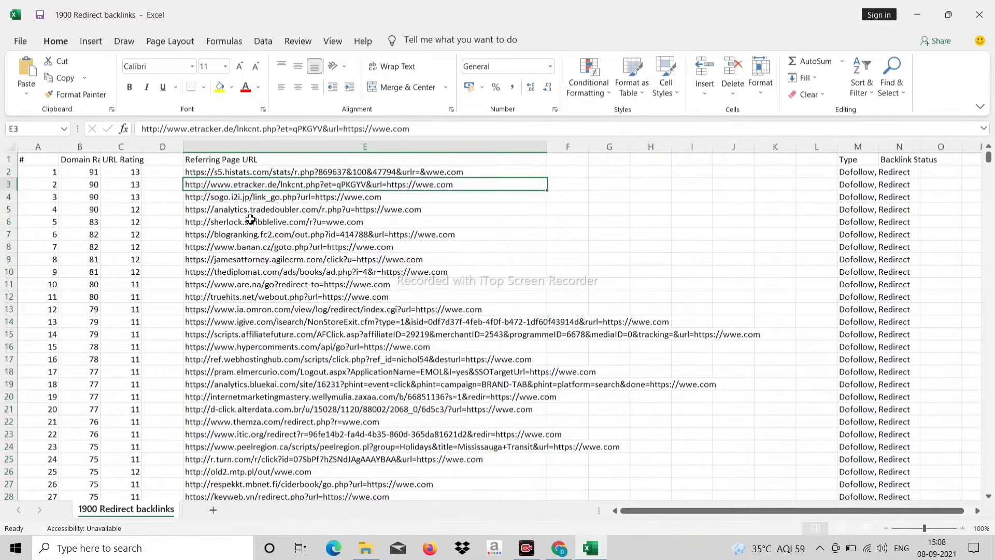
pyautogui.click(354, 220)
pyautogui.rightClick(354, 221)
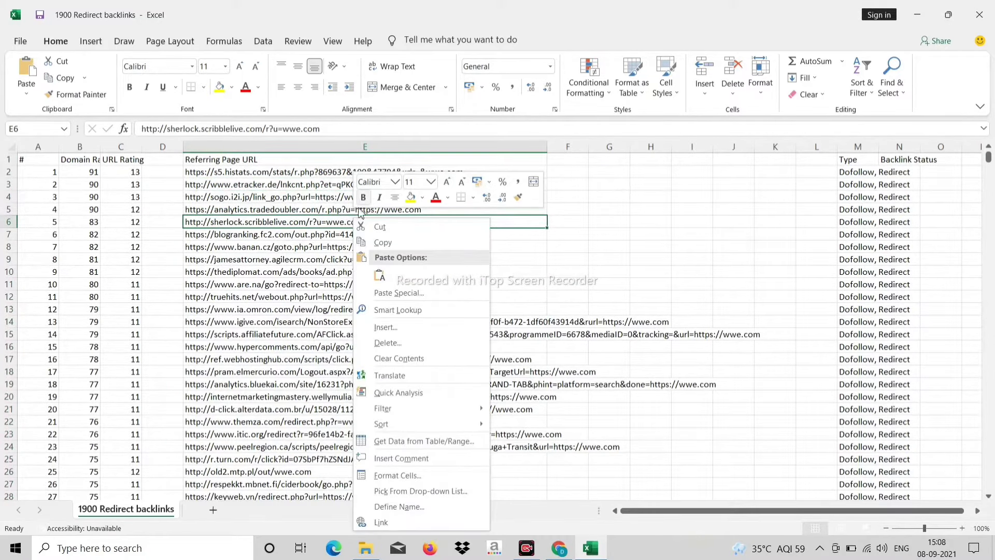
pyautogui.click(290, 258)
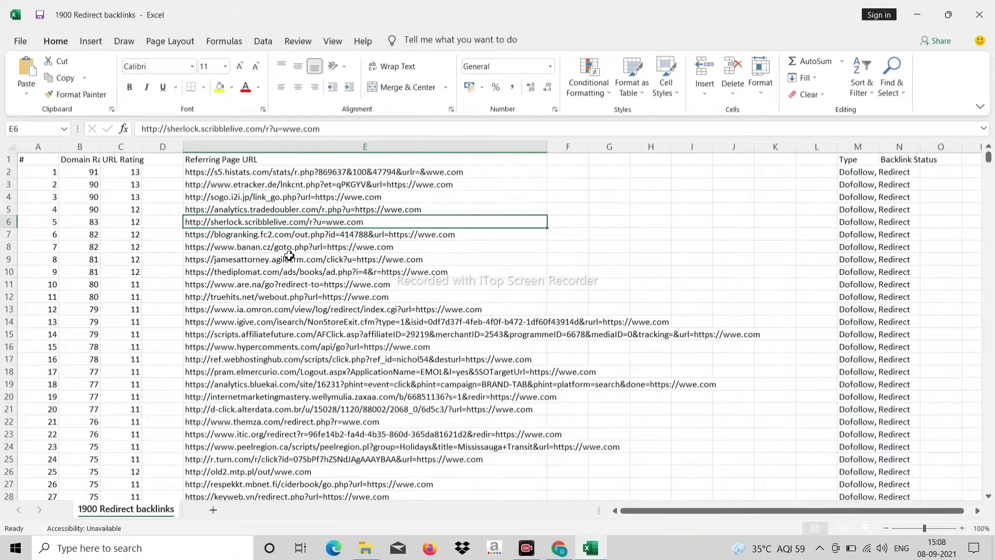
# Replace all 1,894 occurrences of wwe.com with travel4one.com across the sheet
pyautogui.hotkey('ctrl', 'f')
pyautogui.write('wwe.com')
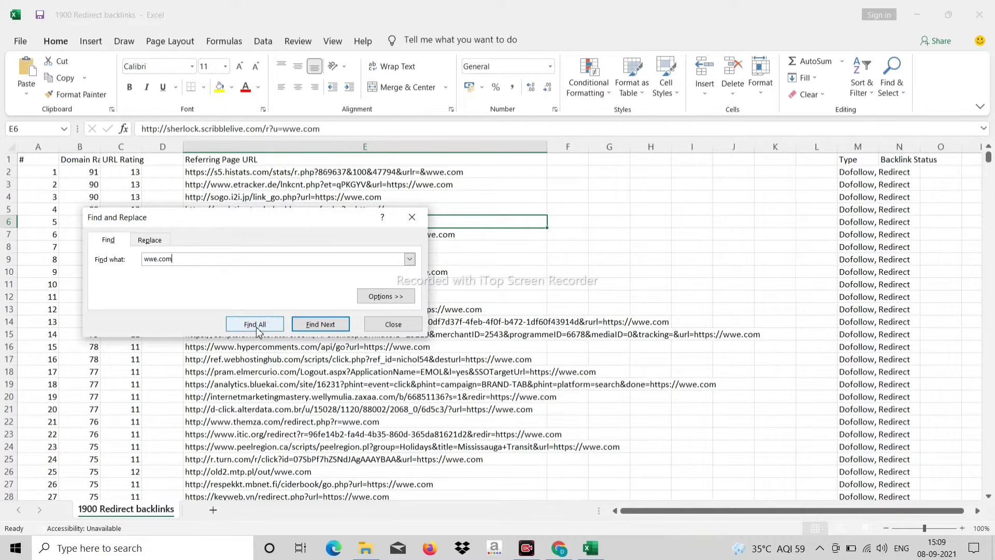
pyautogui.click(320, 325)
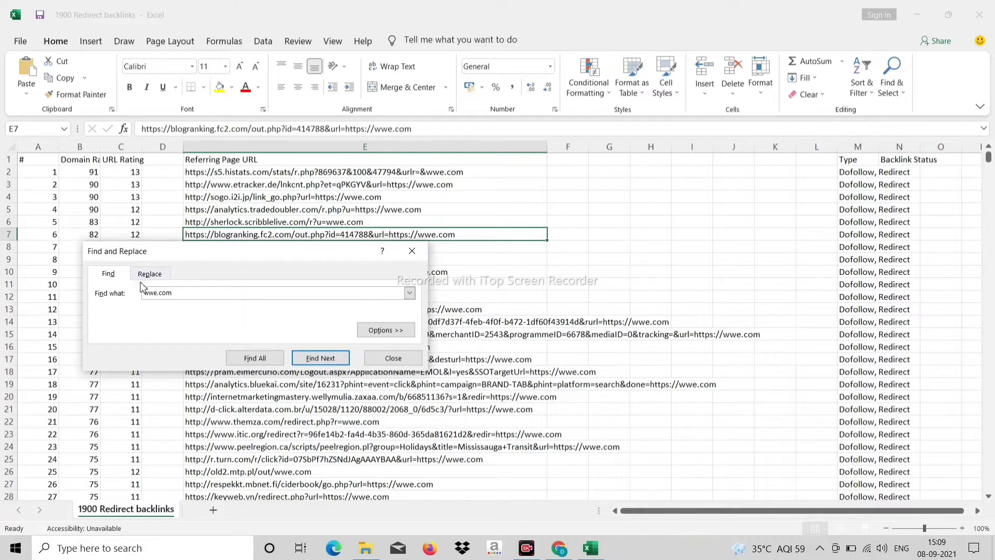
pyautogui.click(159, 275)
pyautogui.write('travel4one.com')
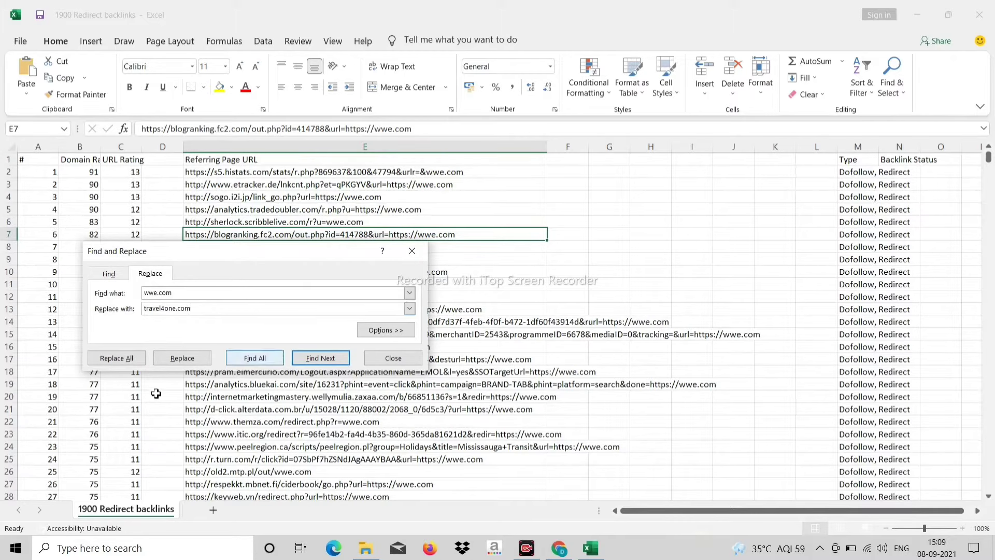
pyautogui.click(116, 359)
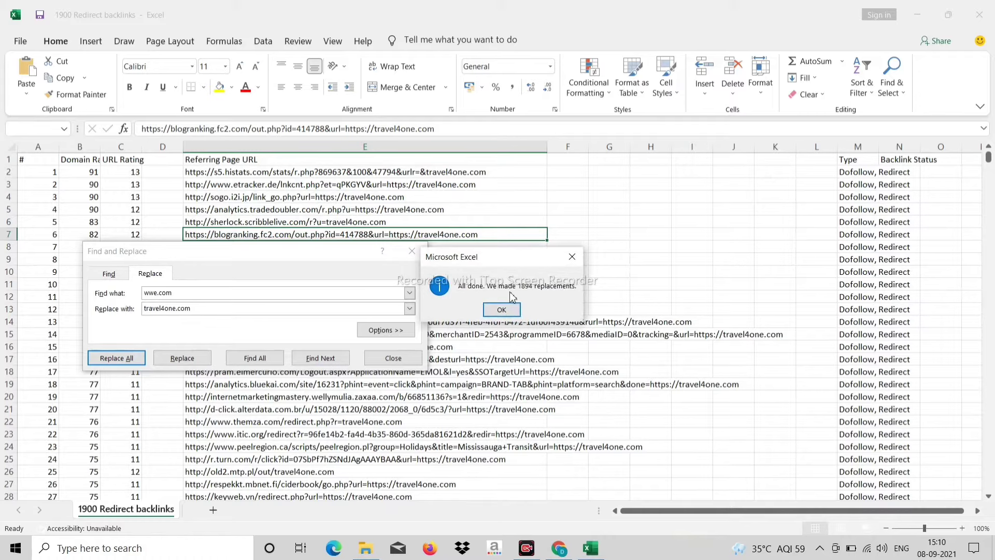
pyautogui.click(501, 309)
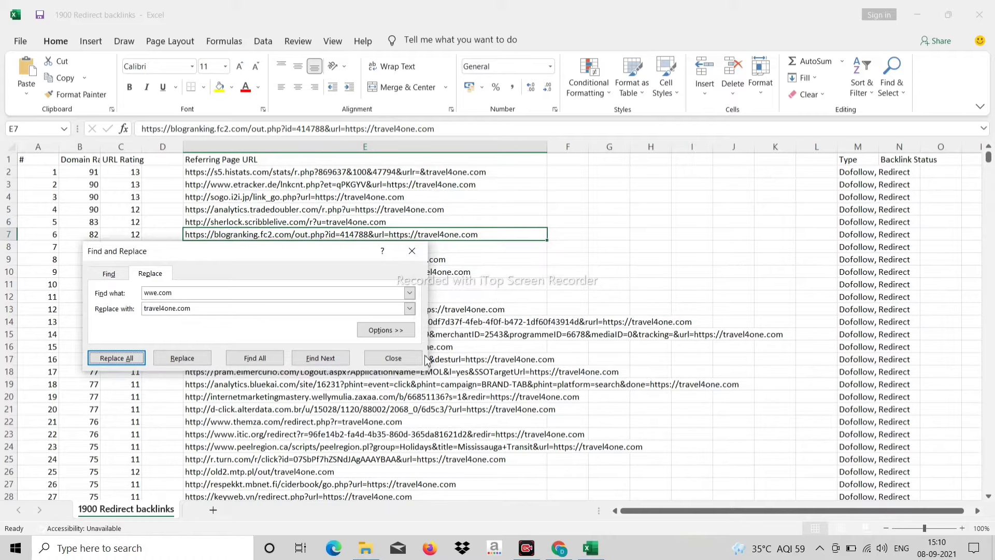
pyautogui.click(394, 359)
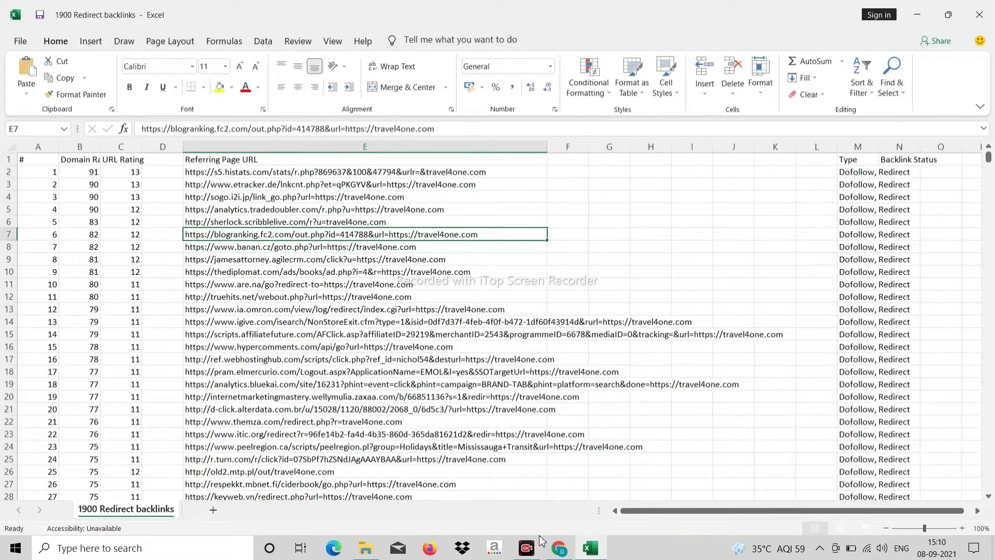
# Bring the browser forward and land on the Bing tab ready to search
pyautogui.click(562, 549)
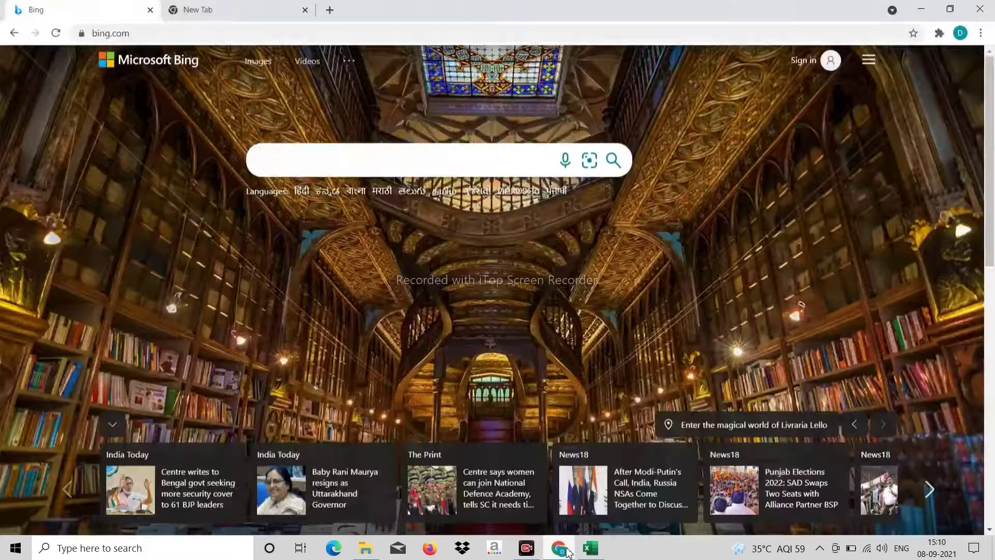
pyautogui.click(177, 7)
pyautogui.click(257, 34)
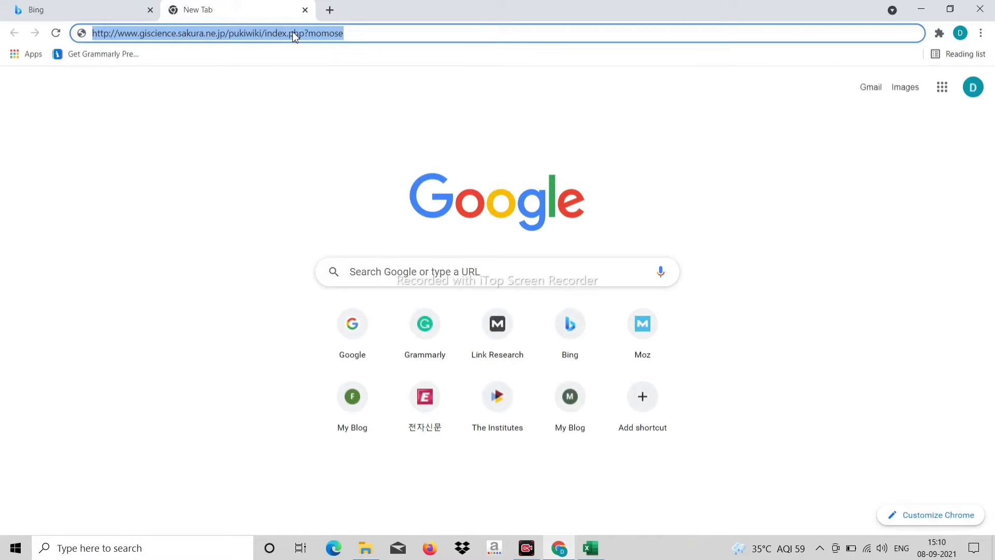
pyautogui.click(111, 17)
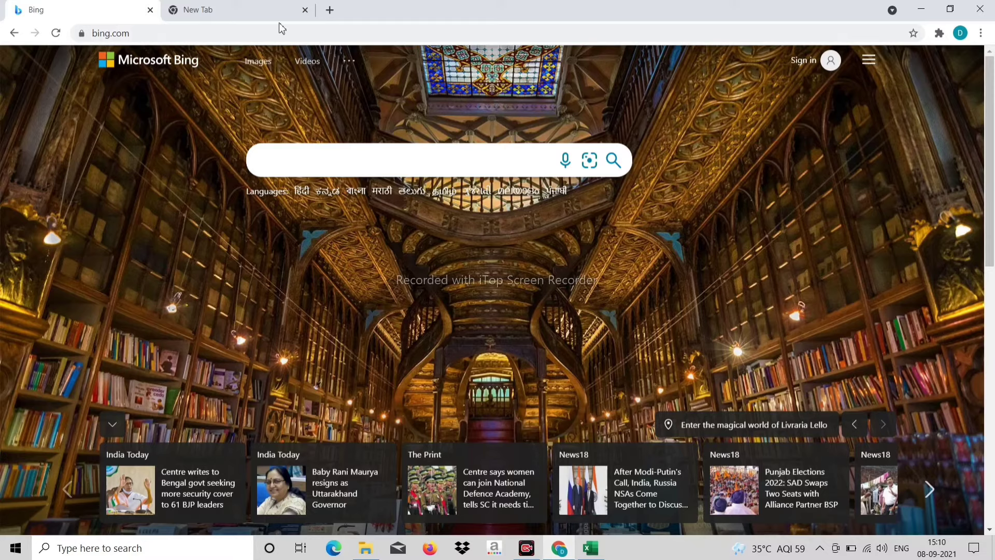
# Run a Bing search for the pasted giscience.sakura.ne.jp PukiWiki momose address
pyautogui.click(371, 158)
pyautogui.write('http://www.giscience.sakura.ne.jp/pukiwiki/index.php?momose')
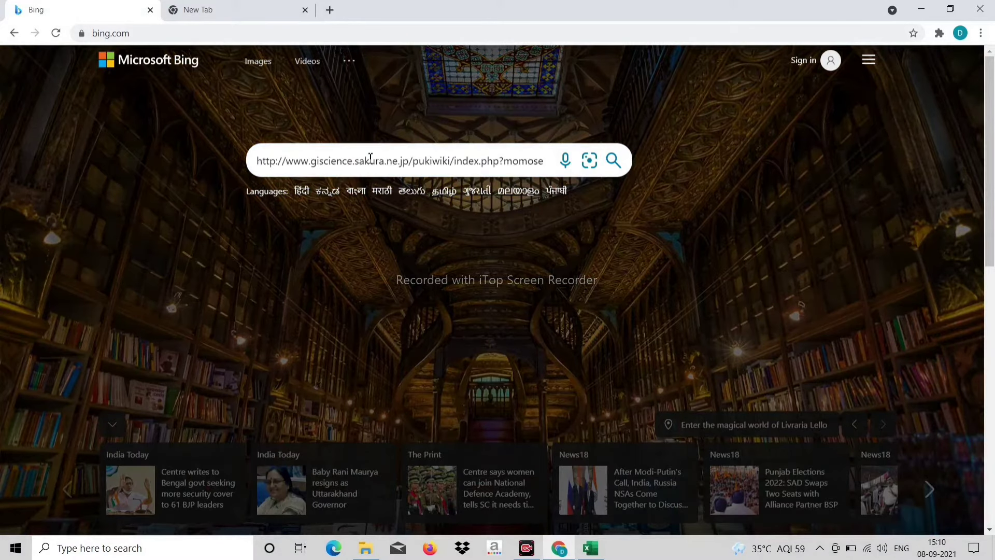
pyautogui.press('Return')
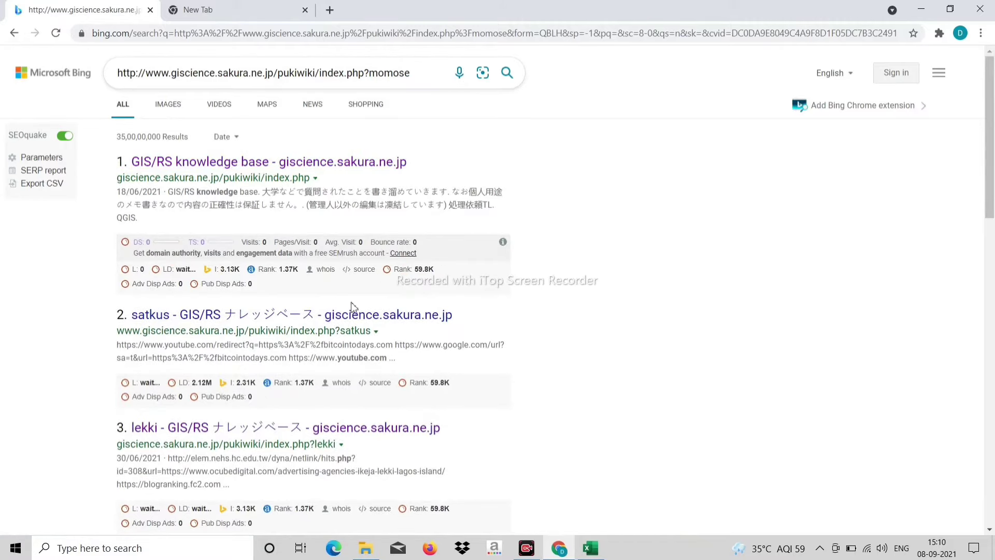
pyautogui.moveTo(989, 140)
pyautogui.mouseDown()
pyautogui.moveTo(992, 446)
pyautogui.moveTo(967, 104)
pyautogui.mouseUp()
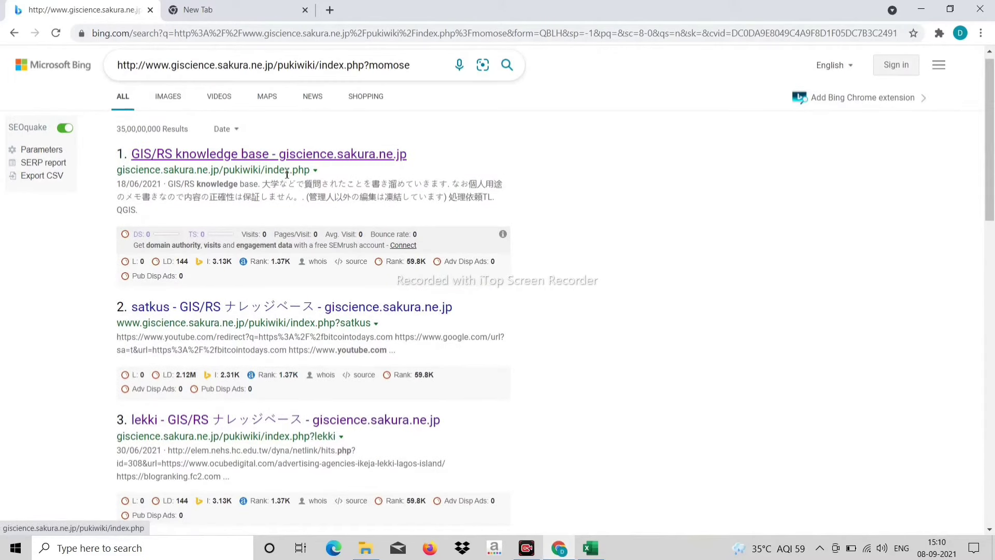
# Open the giscience wiki from the results and browse its recent pages toward the momose edit form
pyautogui.click(261, 419)
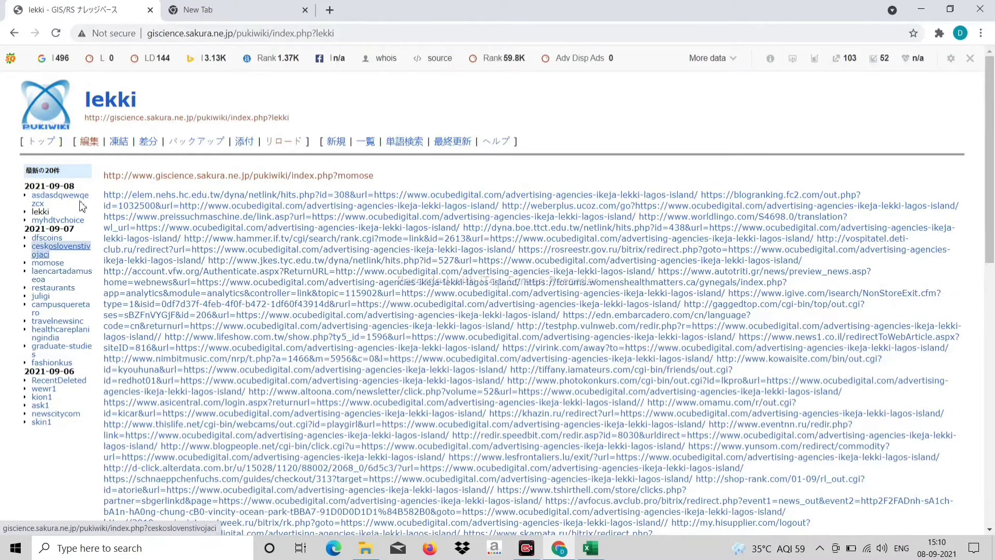
pyautogui.click(62, 249)
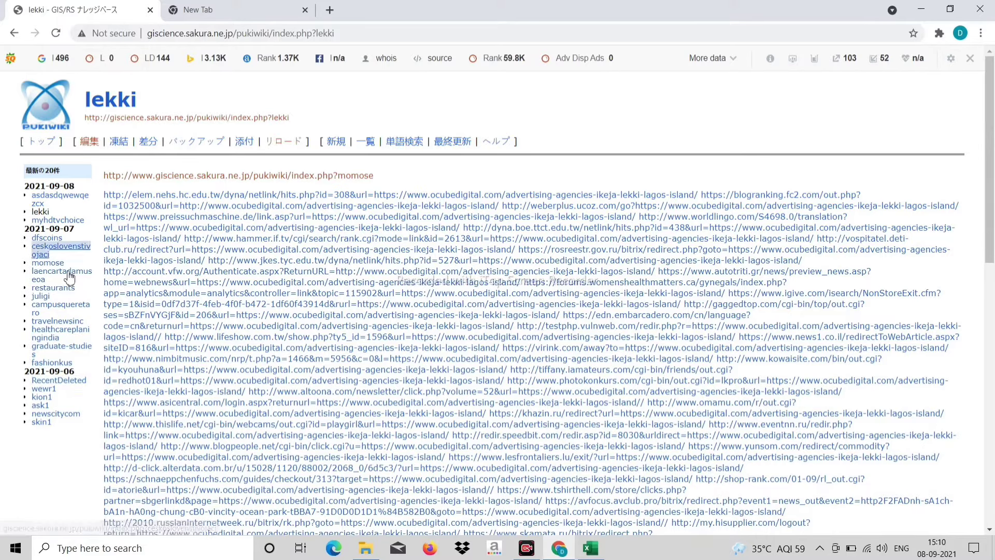
pyautogui.click(62, 202)
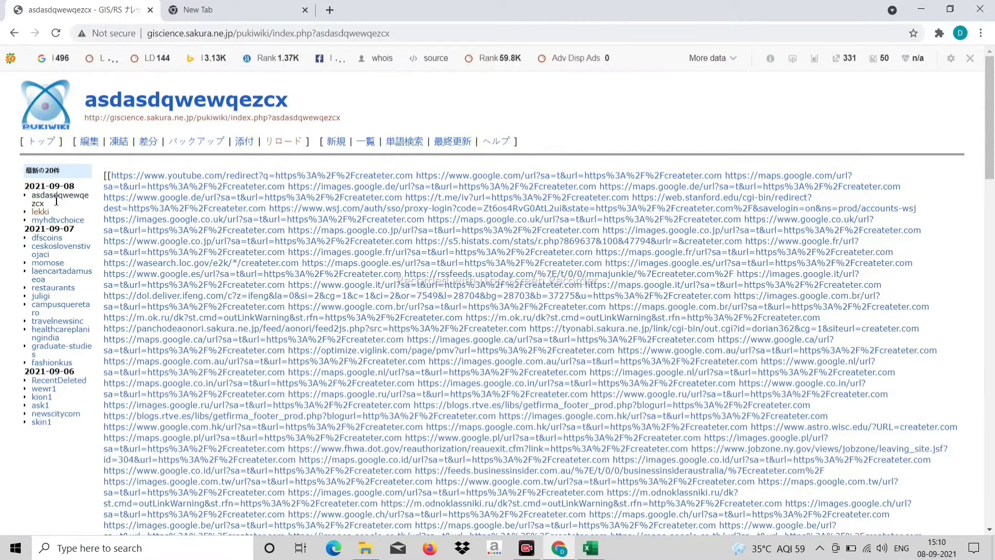
pyautogui.click(56, 225)
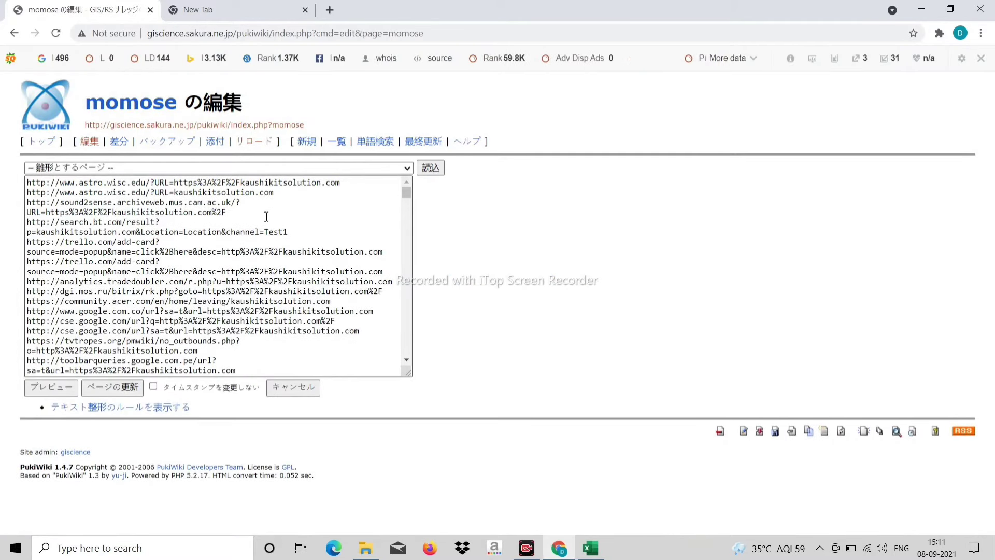
# Insert blank lines above the first URL in the momose edit box, then show the Excel workbook
pyautogui.click(37, 187)
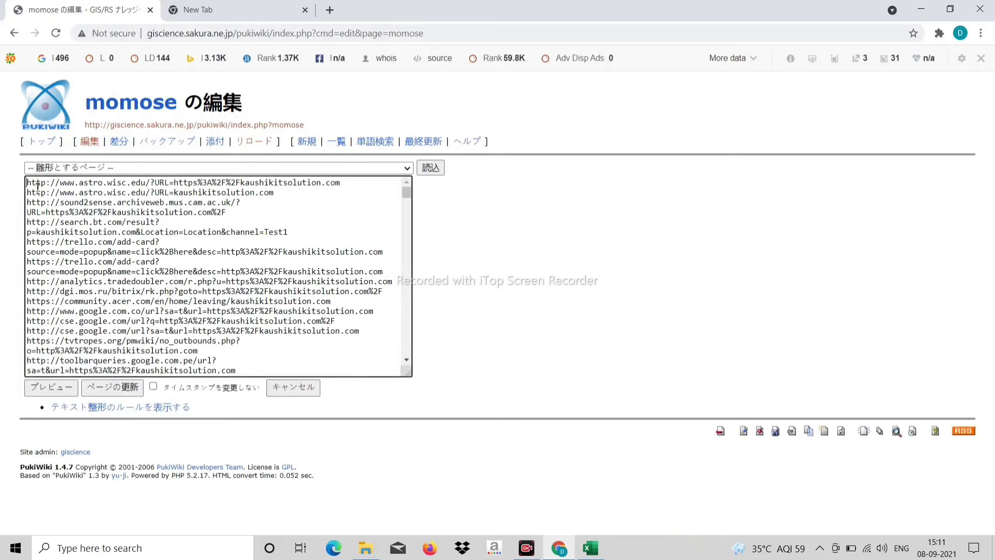
pyautogui.press('Return')
pyautogui.press('Return')
pyautogui.press('Return')
pyautogui.press('Return')
pyautogui.press('Return')
pyautogui.press('Return')
pyautogui.press('Return')
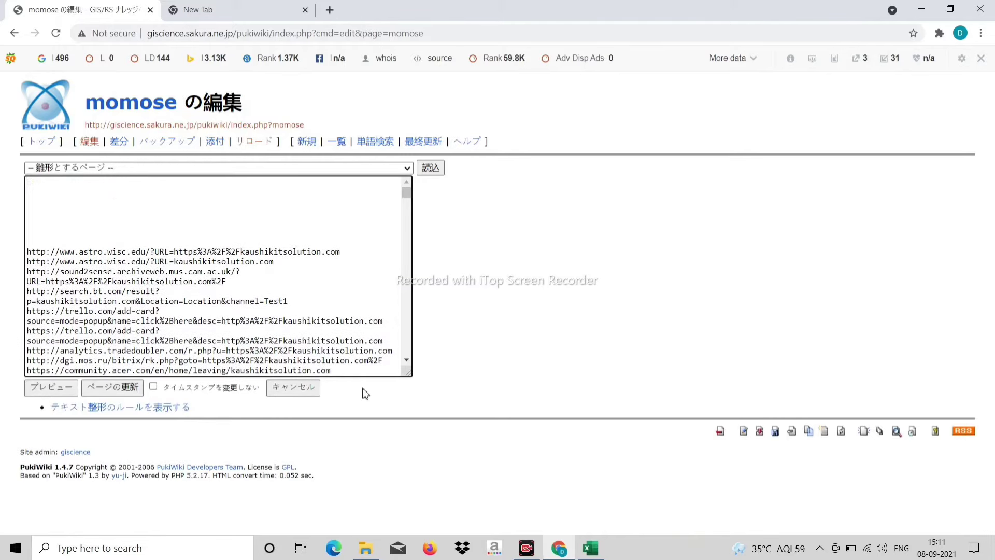
pyautogui.click(590, 549)
# Copy the whole Referring Page URL column E and return to the momose edit page
pyautogui.click(366, 147)
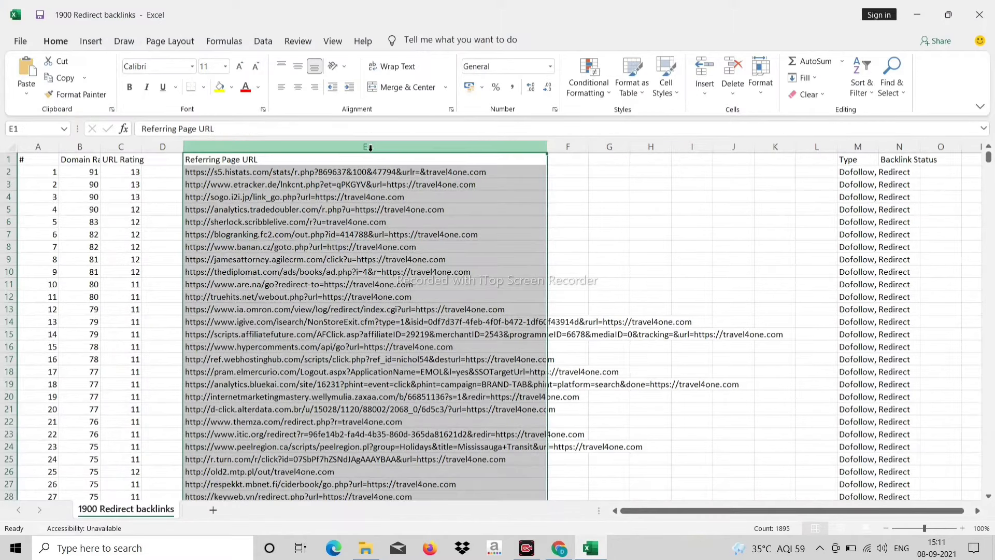
pyautogui.hotkey('ctrl', 'c')
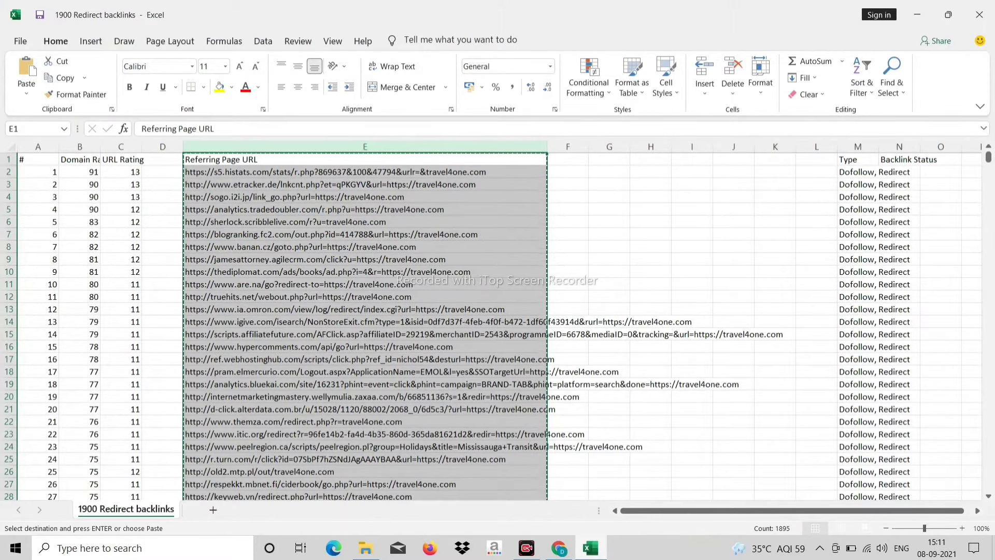
pyautogui.click(558, 548)
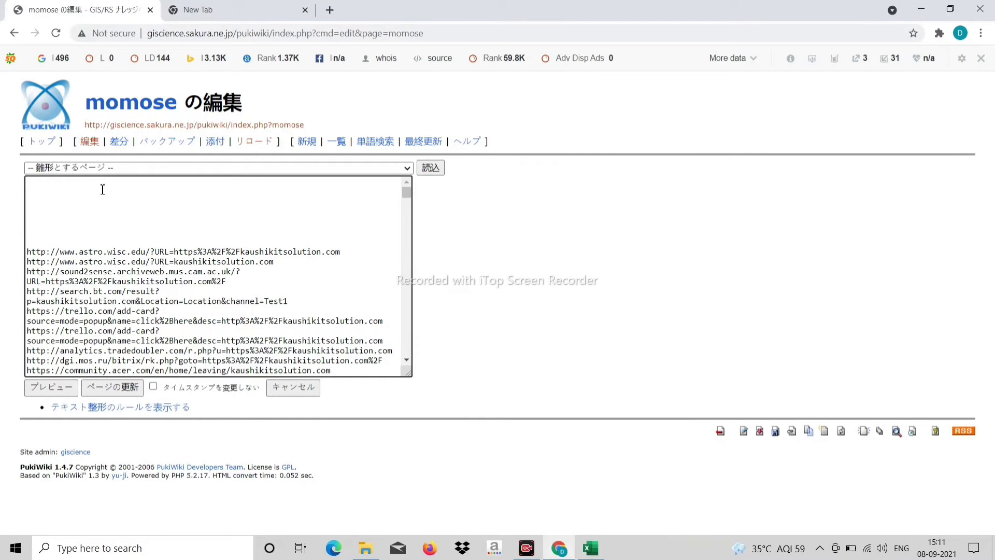
# Paste the travel4one.com URLs into the edit box and save with ページの更新
pyautogui.hotkey('ctrl', 'v')
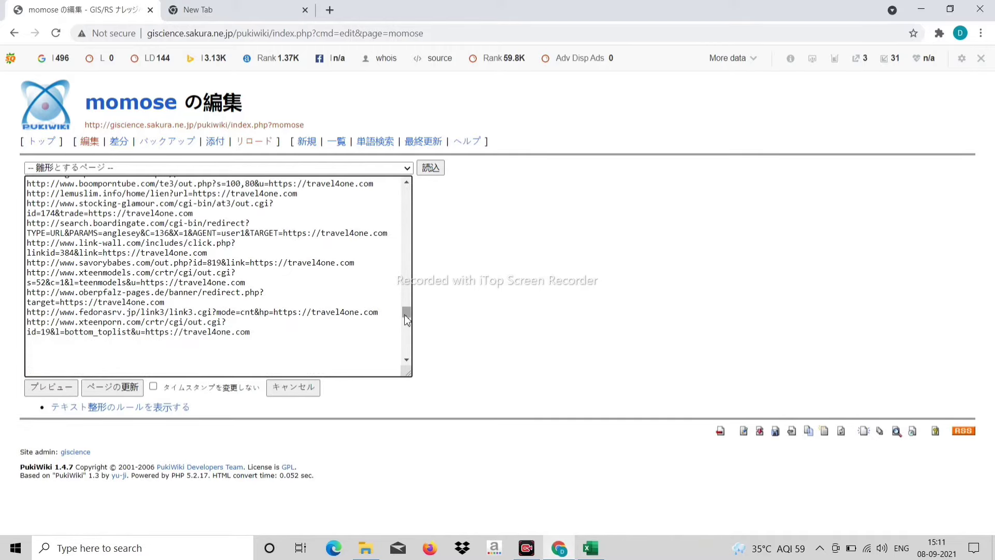
pyautogui.moveTo(405, 314)
pyautogui.mouseDown()
pyautogui.moveTo(421, 315)
pyautogui.moveTo(417, 249)
pyautogui.mouseUp()
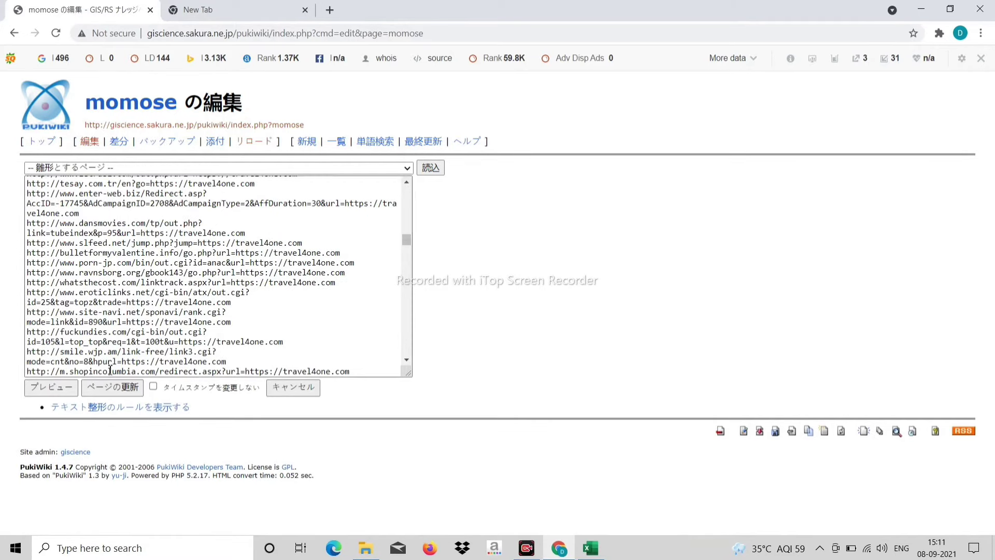
pyautogui.click(116, 395)
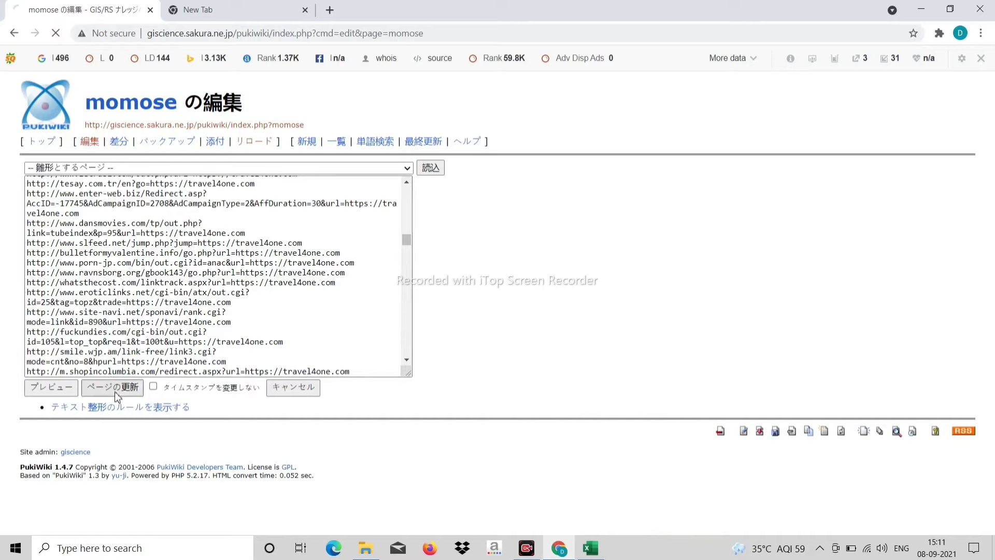